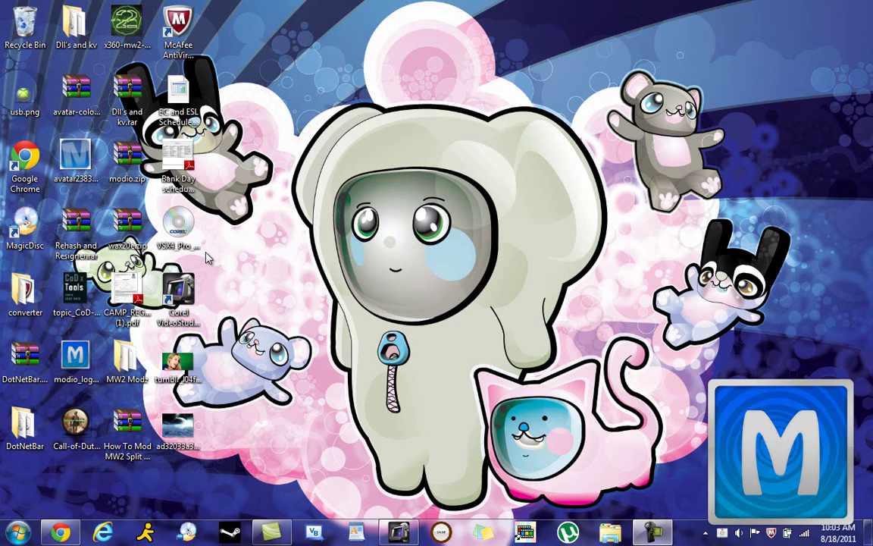
- Launch Corel VideoStudio Pro X4 from its desktop shortcut
left_click(180, 290)
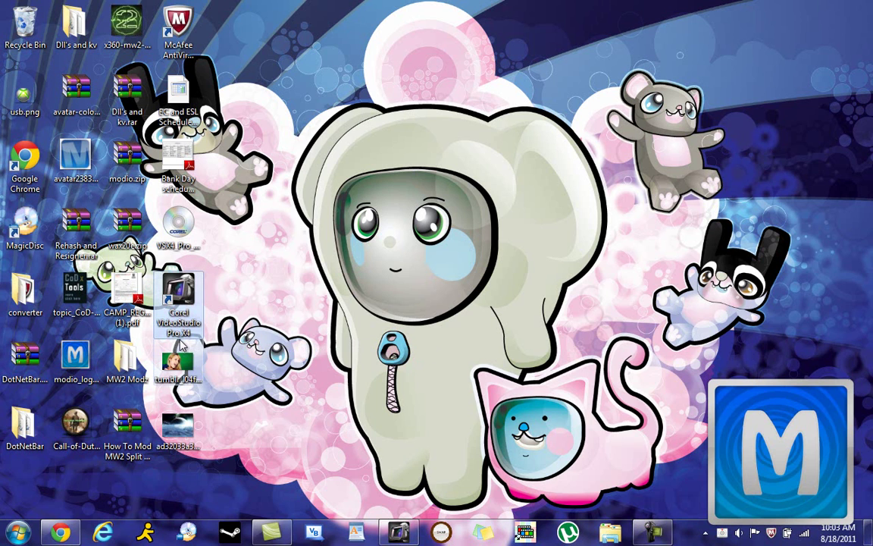
left_click(219, 363)
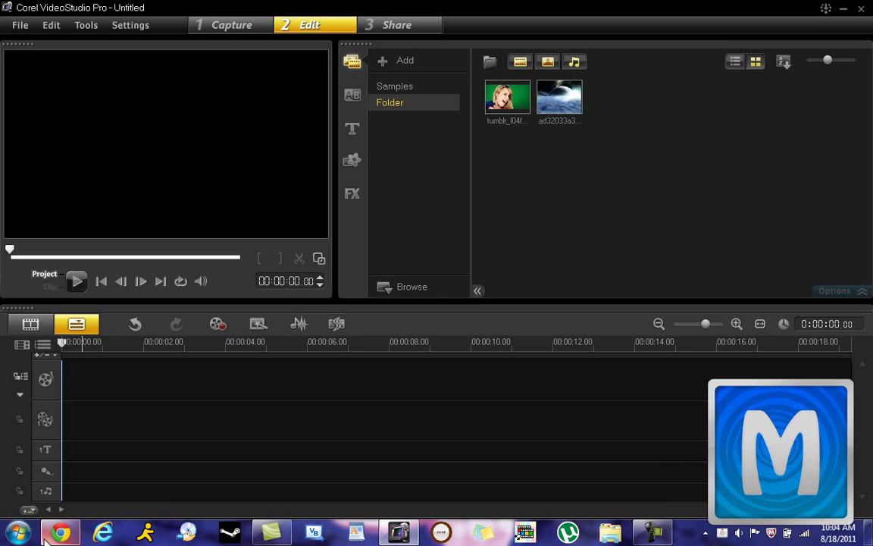
- Put the green-screen photo on the overlay track and the space picture on the video track
mouse_move(45, 535)
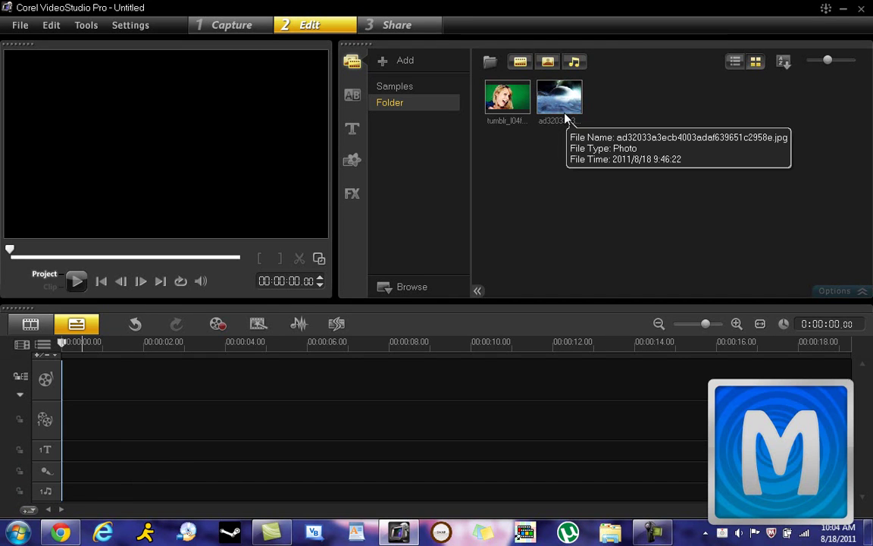
left_click_drag(502, 98, 84, 435)
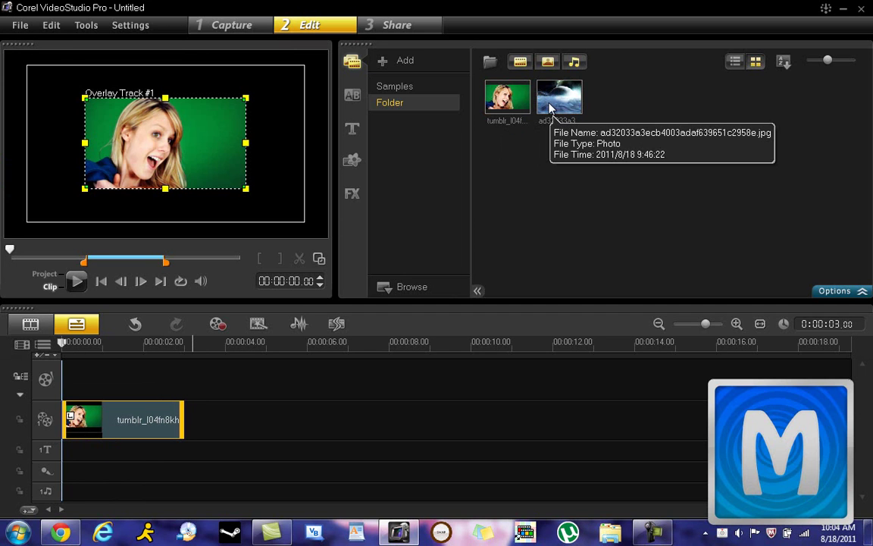
left_click_drag(552, 109, 111, 371)
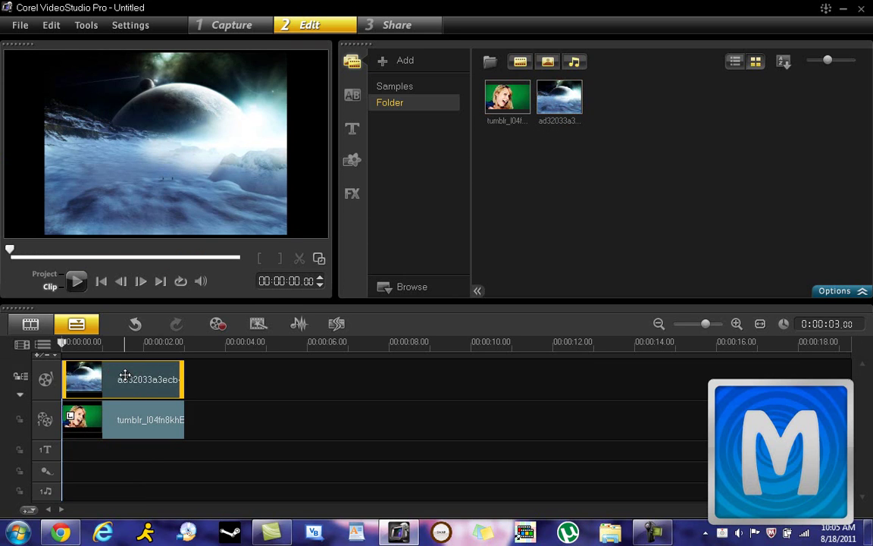
- Enable Distort Clip on the space background and stretch its left, right and bottom edges to the frame
double_click(125, 376)
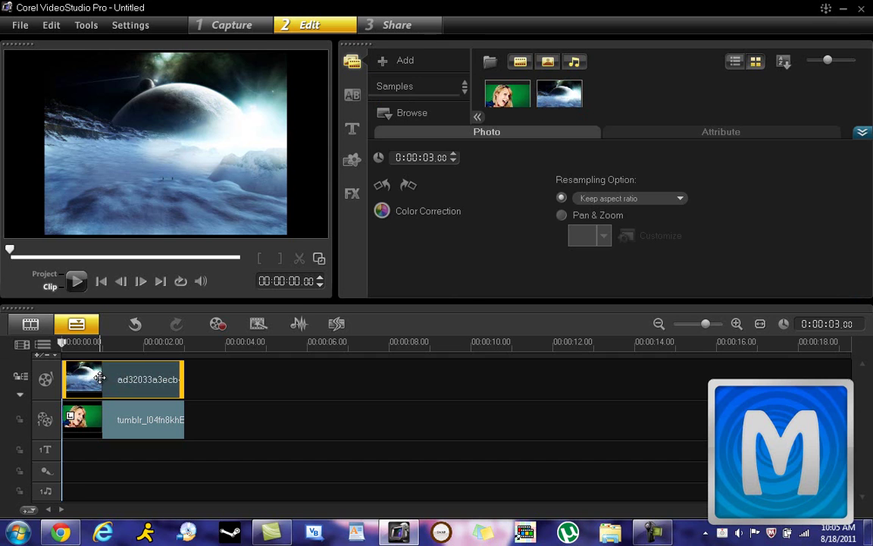
left_click(654, 135)
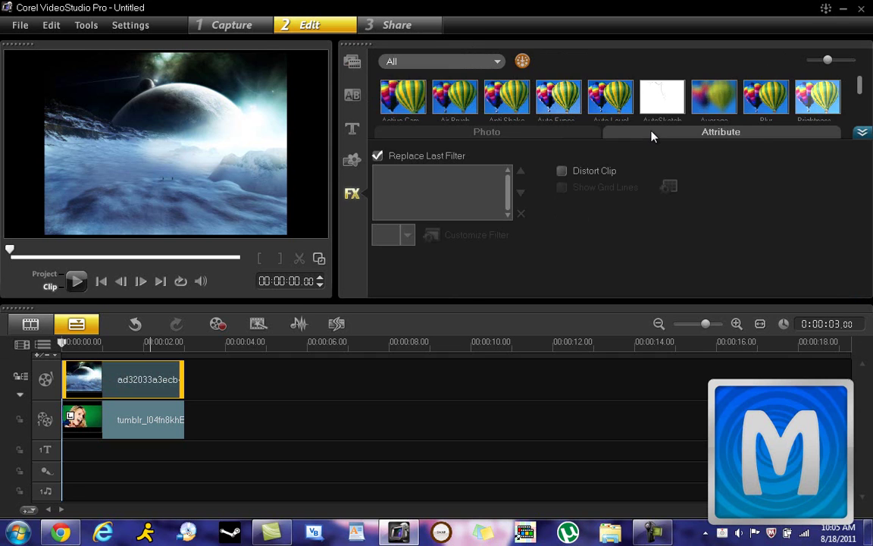
left_click(561, 172)
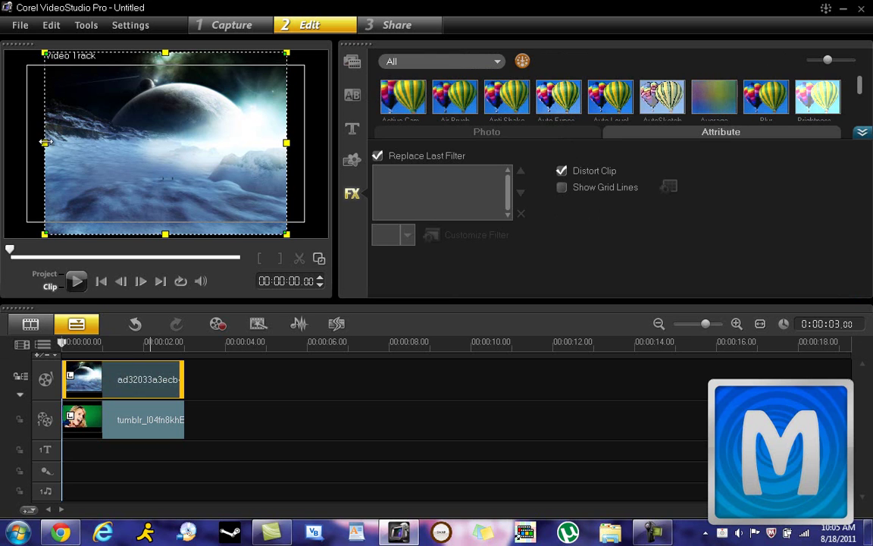
left_click_drag(34, 143, 5, 144)
left_click_drag(284, 143, 330, 142)
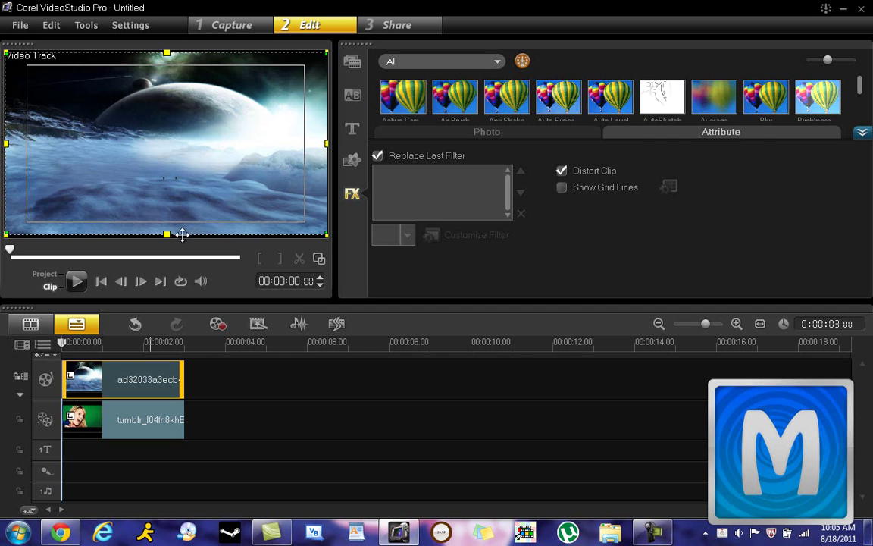
left_click_drag(167, 239, 168, 244)
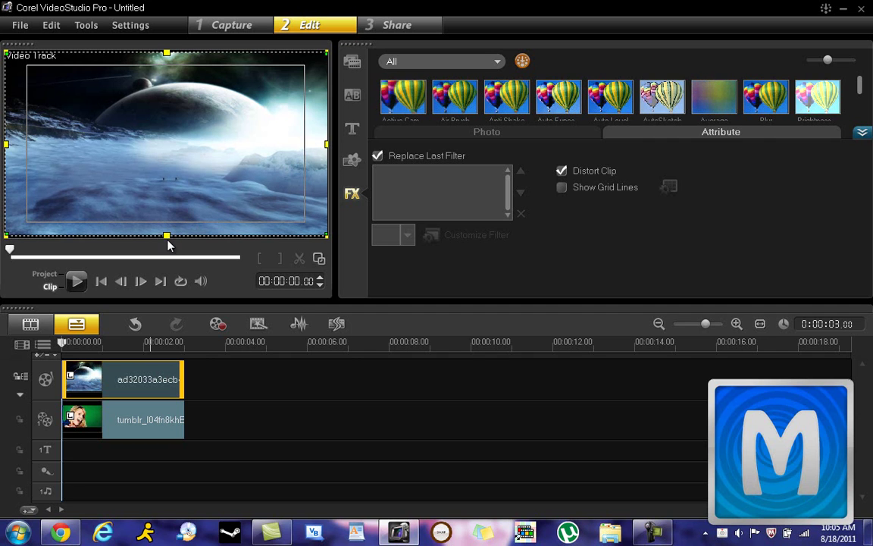
- Turn on Chroma Key for the green-screen overlay with green as the key colour
left_click(864, 133)
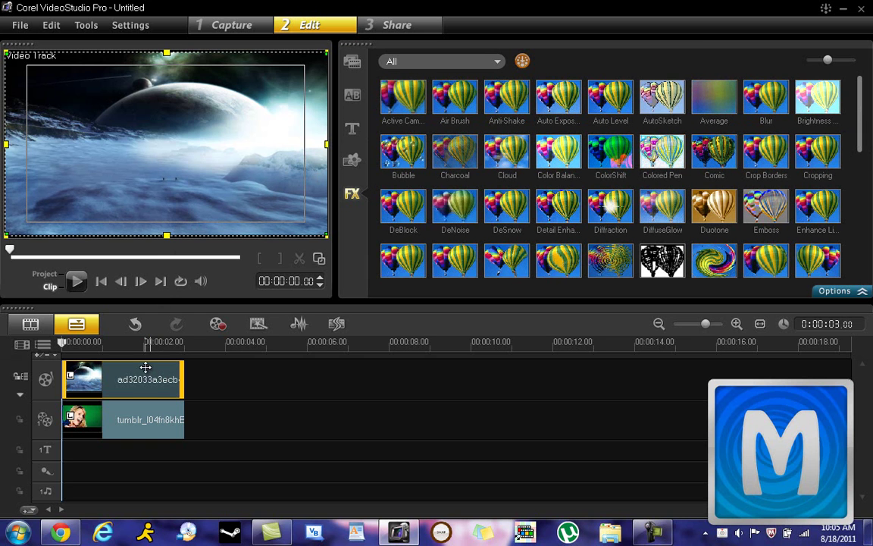
left_click(146, 420)
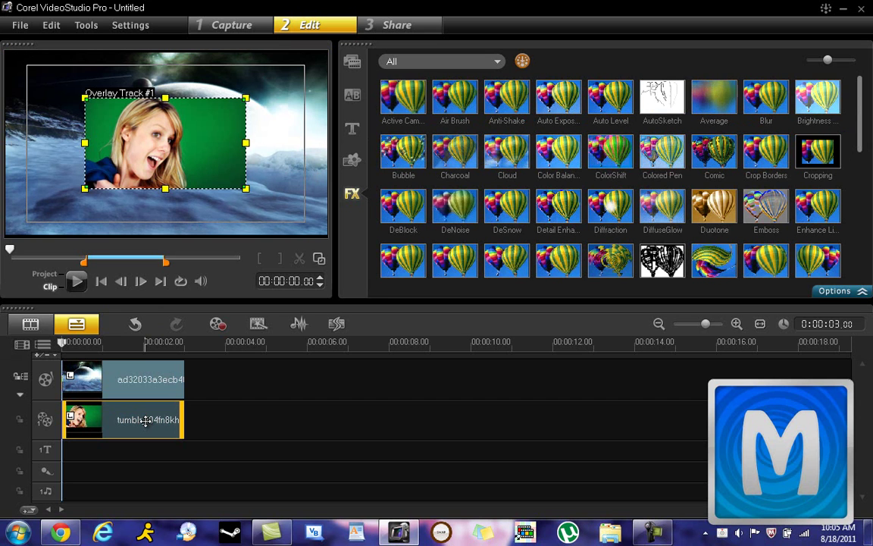
double_click(146, 421)
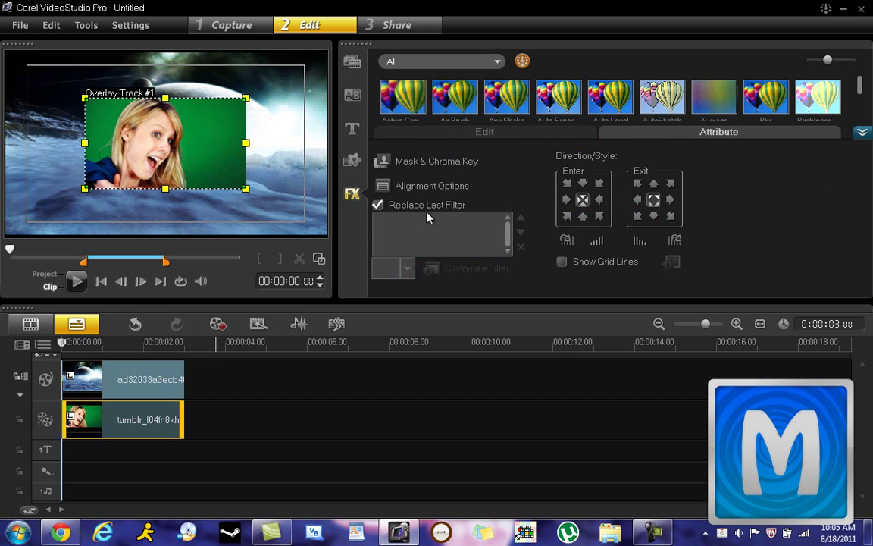
left_click(438, 167)
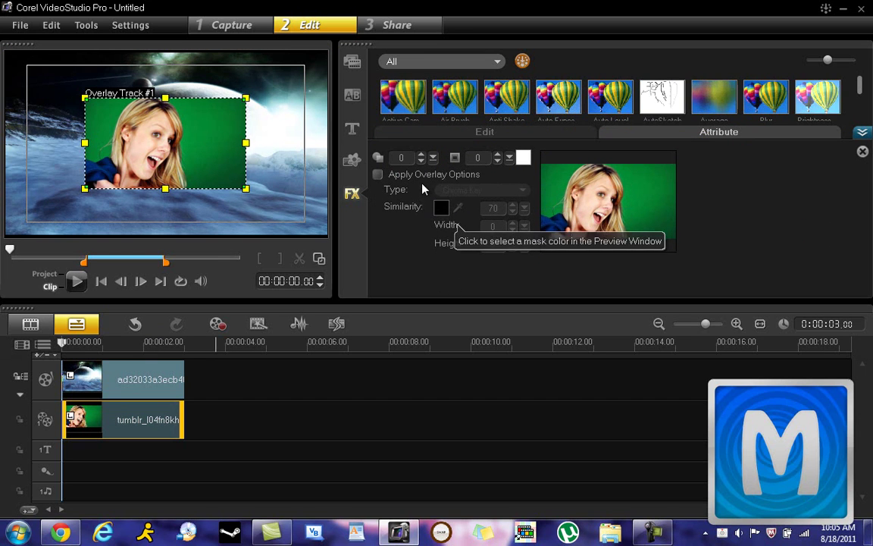
left_click(378, 176)
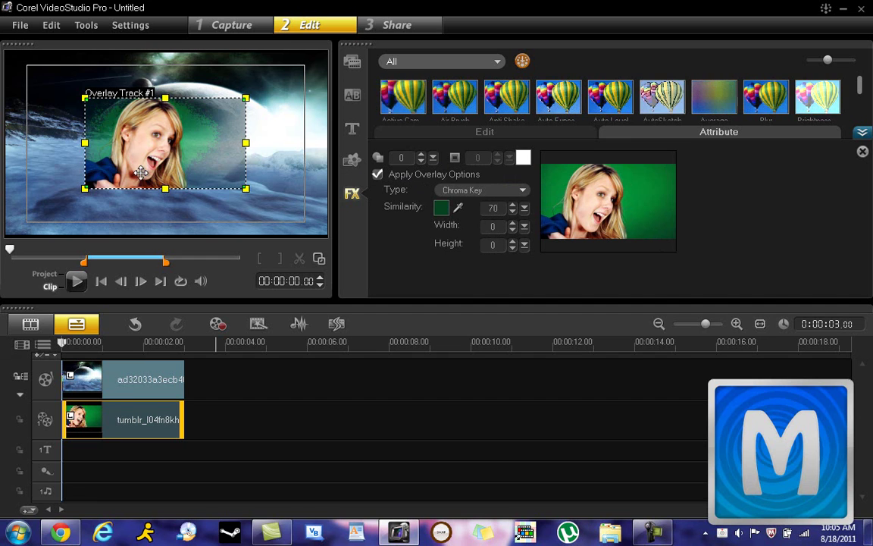
left_click(441, 209)
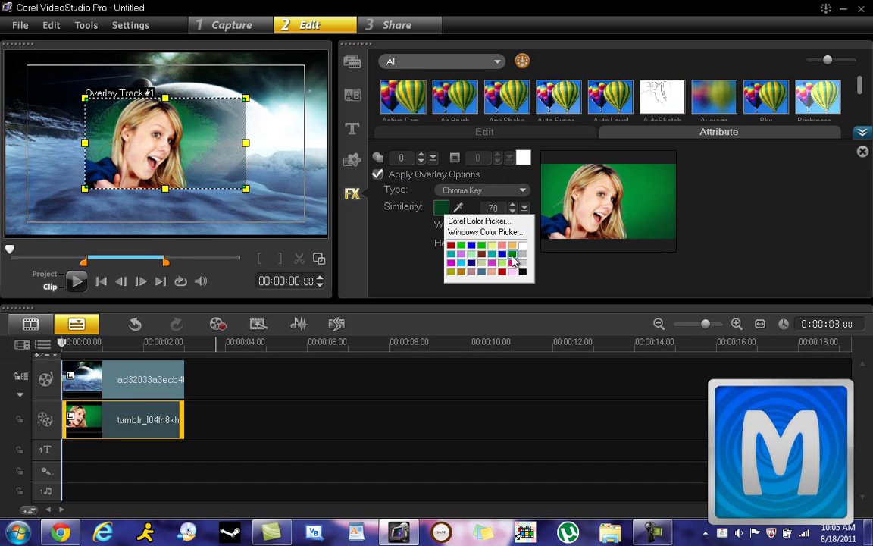
left_click(512, 258)
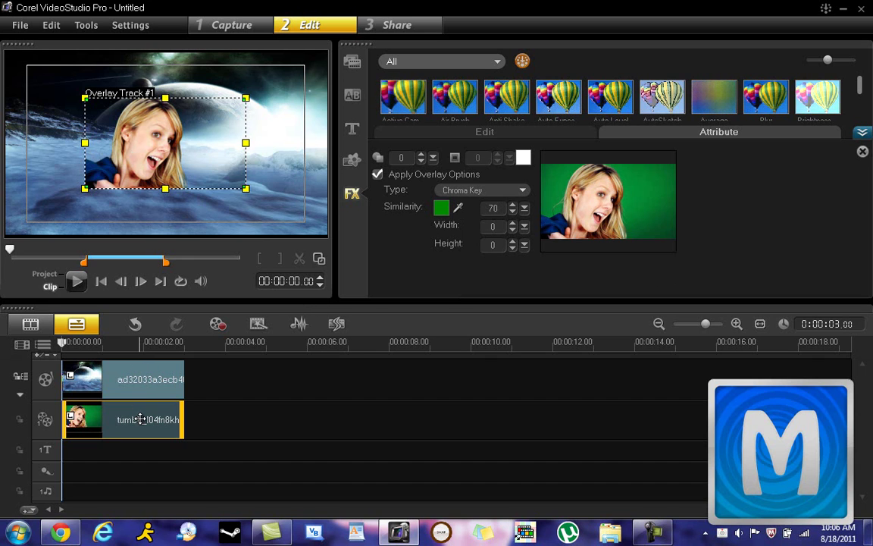
- Set the overlay's alignment to Fit to Screen
left_click(451, 137)
left_click(647, 135)
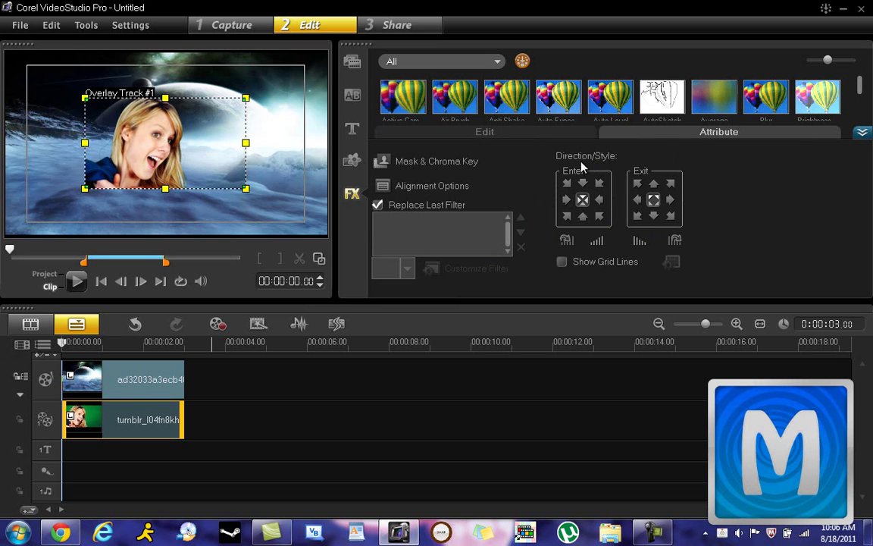
left_click(447, 186)
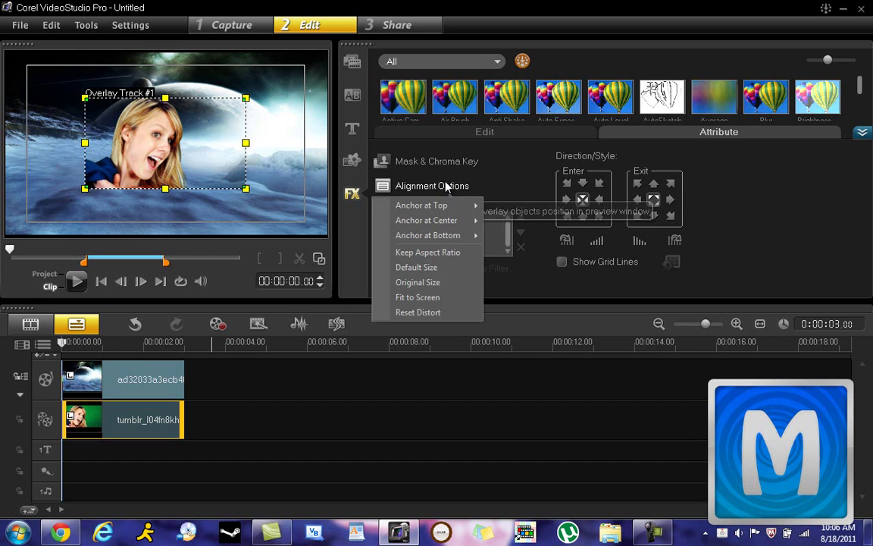
left_click(417, 297)
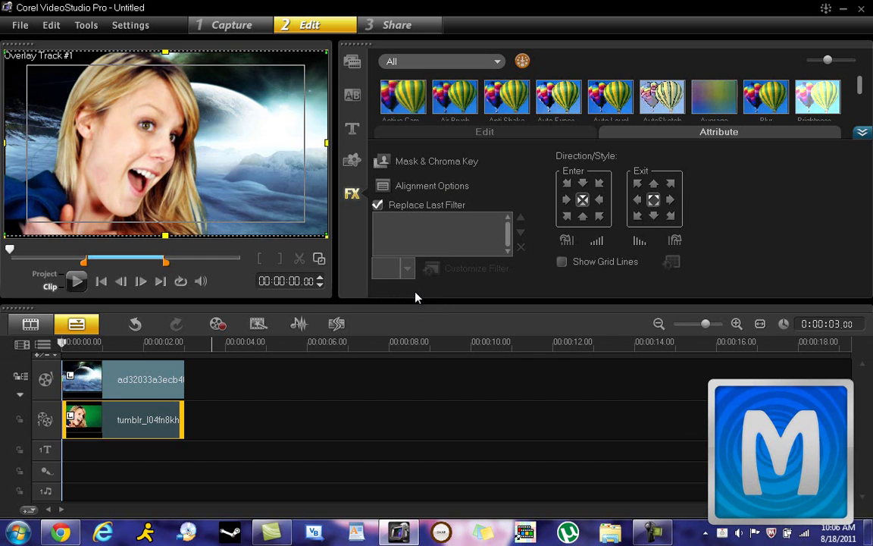
- Go to the Share stage and browse the Upload to Web options, then dismiss them
left_click(408, 25)
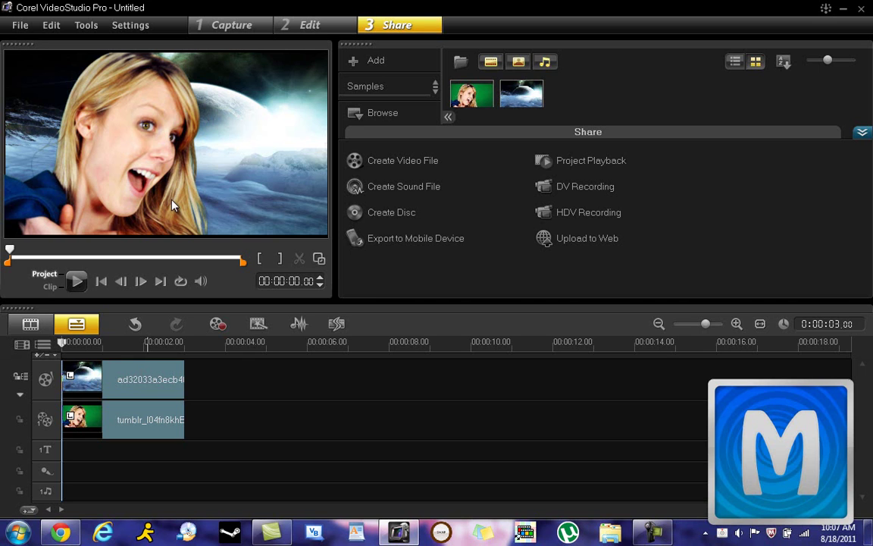
left_click(572, 241)
mouse_move(579, 262)
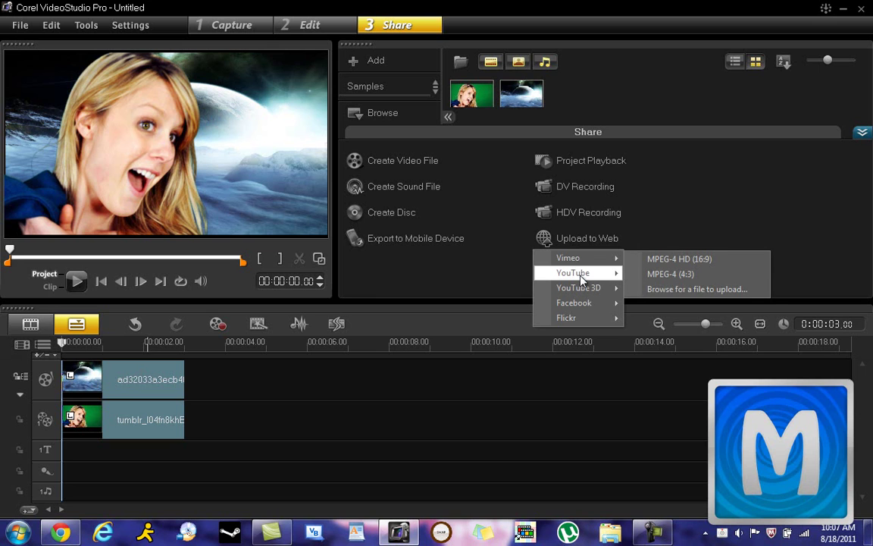
mouse_move(586, 292)
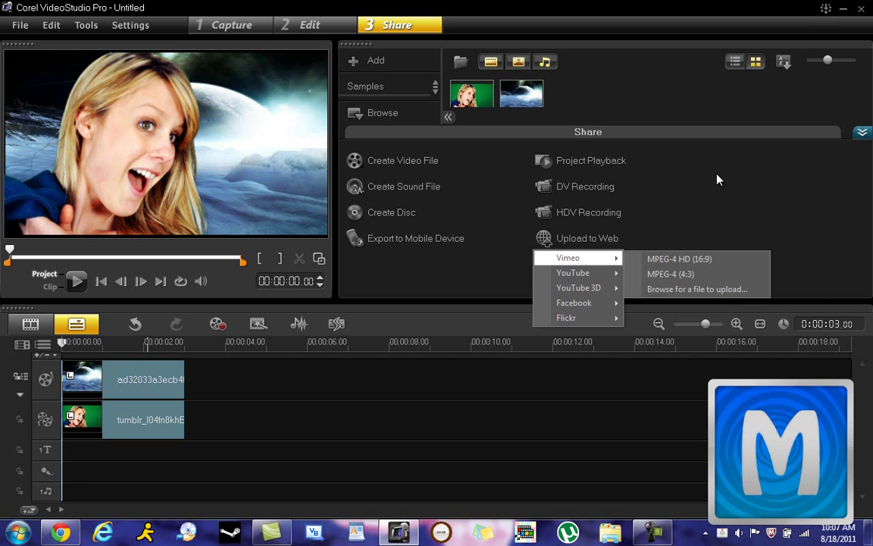
left_click(715, 146)
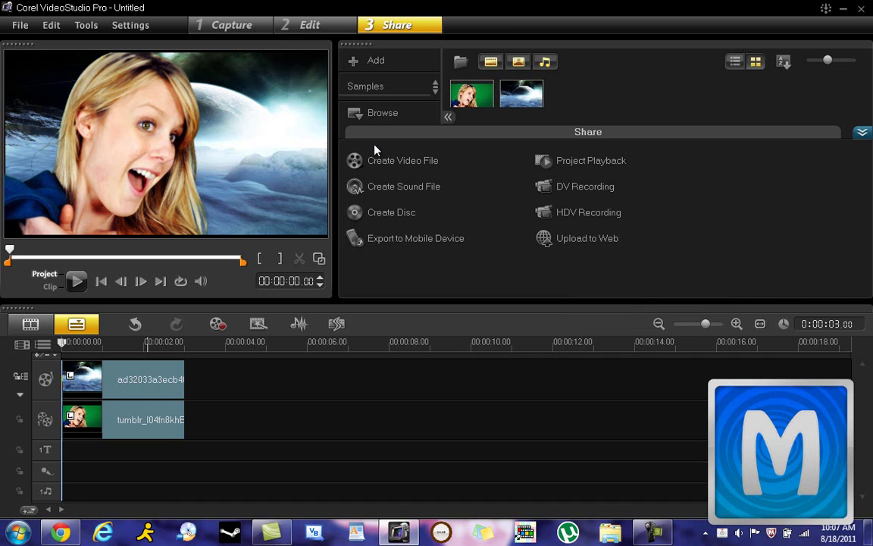
- Save the project in X4 .VSP format as 'test' on the Desktop via File > Save As
left_click(20, 25)
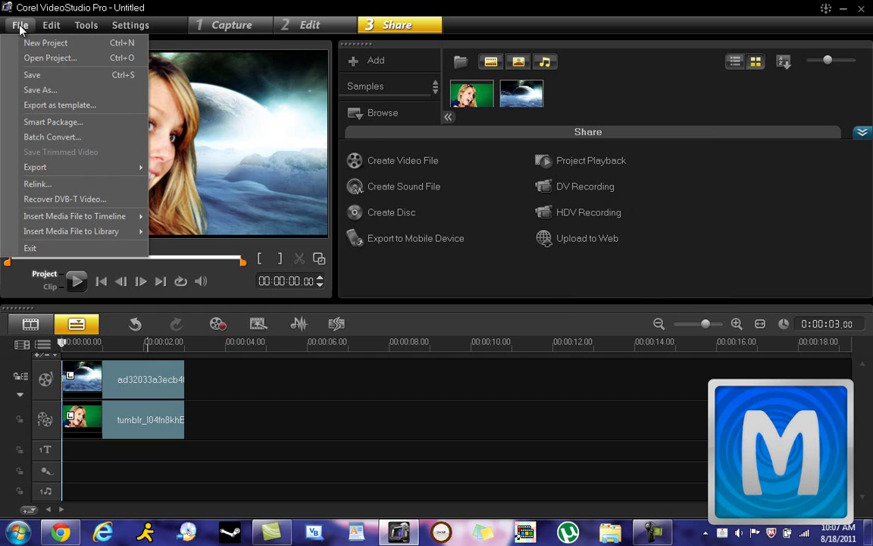
left_click(36, 91)
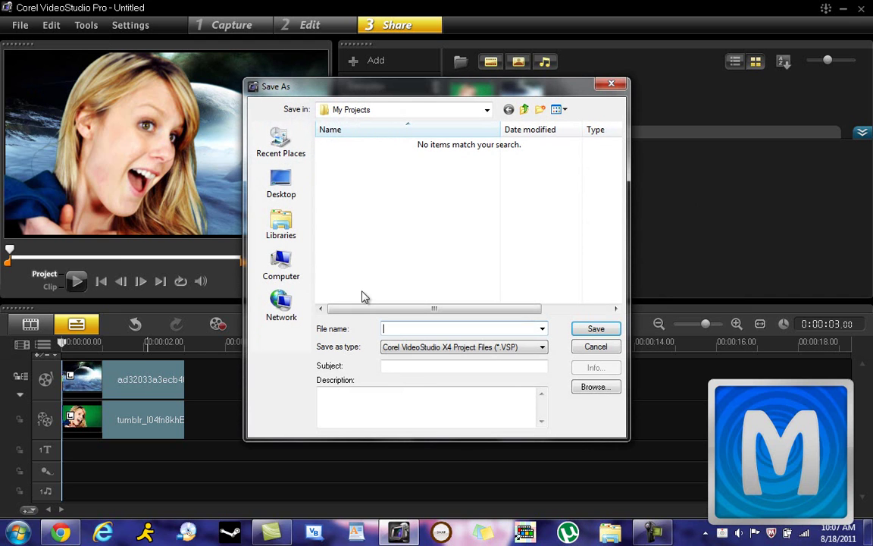
left_click(396, 349)
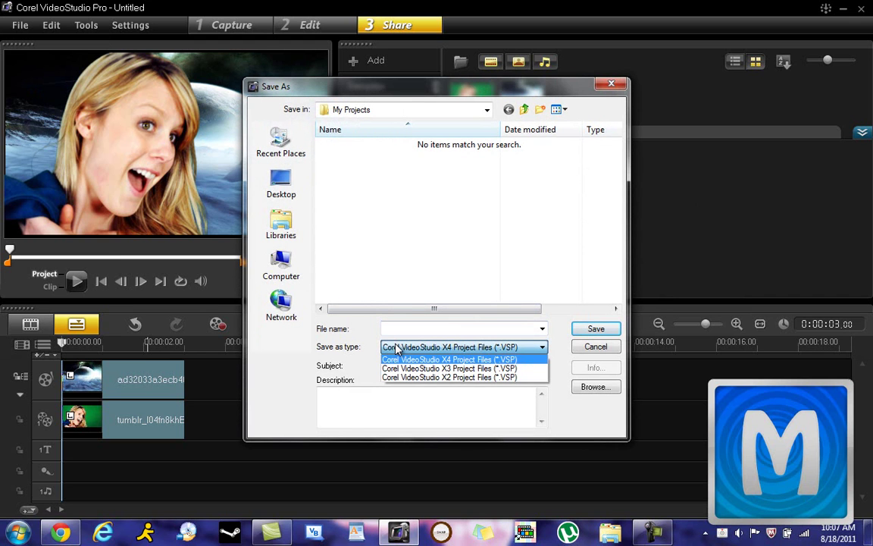
left_click(396, 349)
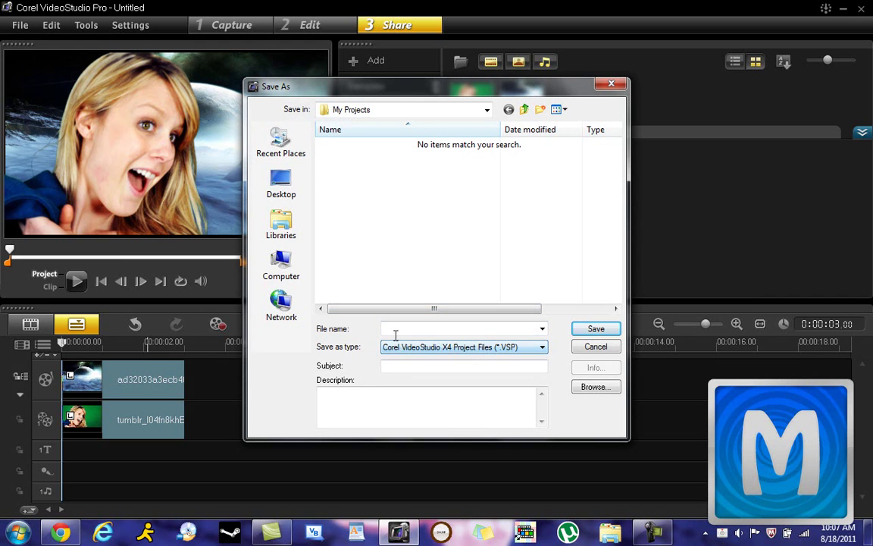
left_click(388, 328)
left_click(258, 198)
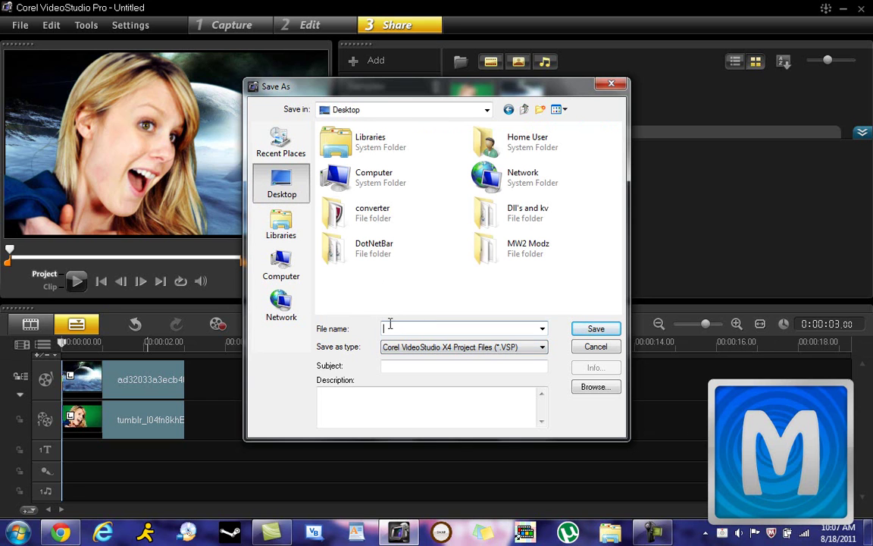
type("test")
left_click(595, 328)
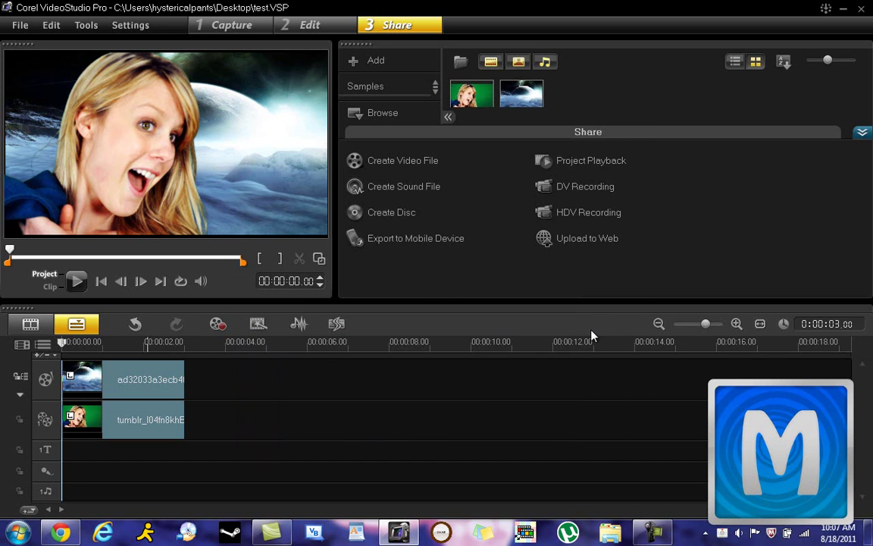
- Close VideoStudio, reopen test.VSP from the desktop and dismiss the already-running warning
left_click(862, 9)
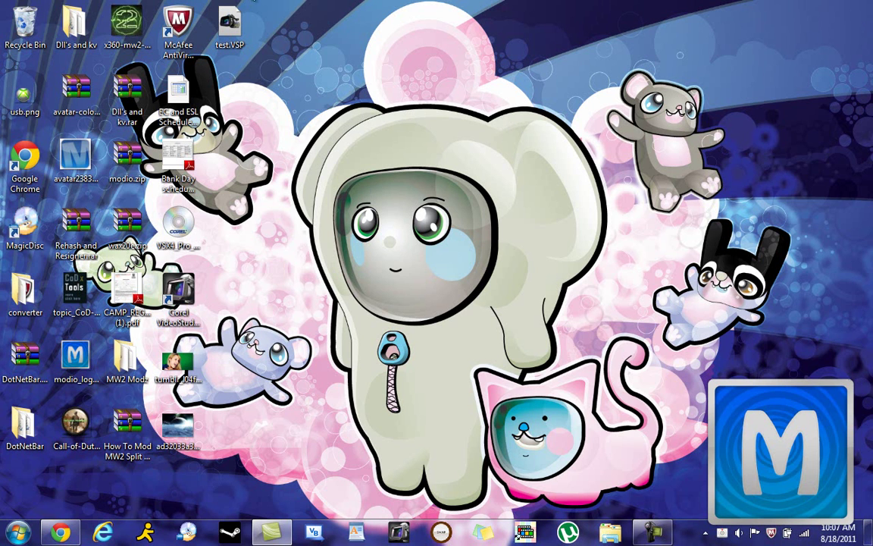
double_click(241, 44)
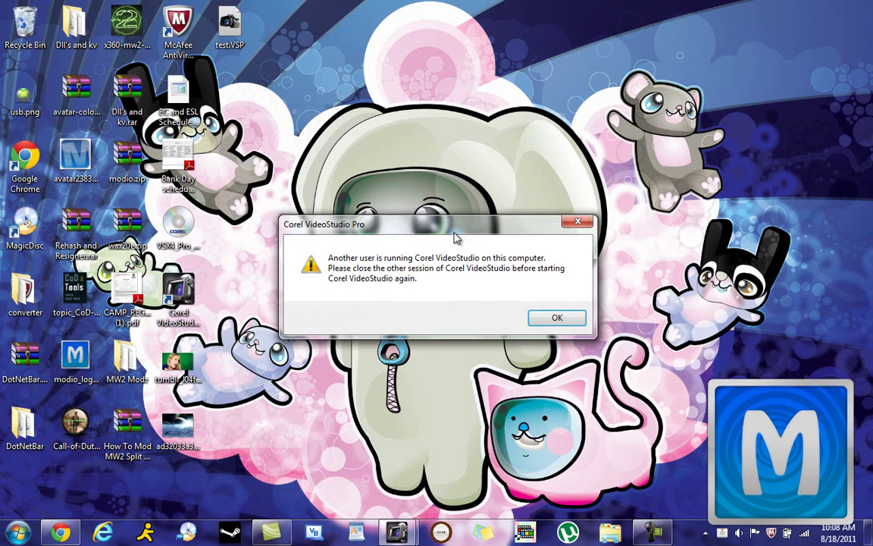
left_click(557, 318)
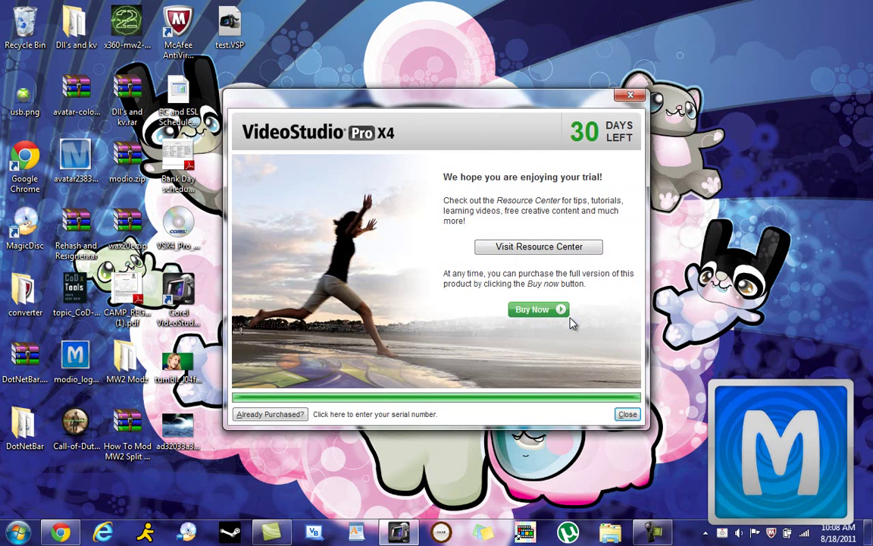